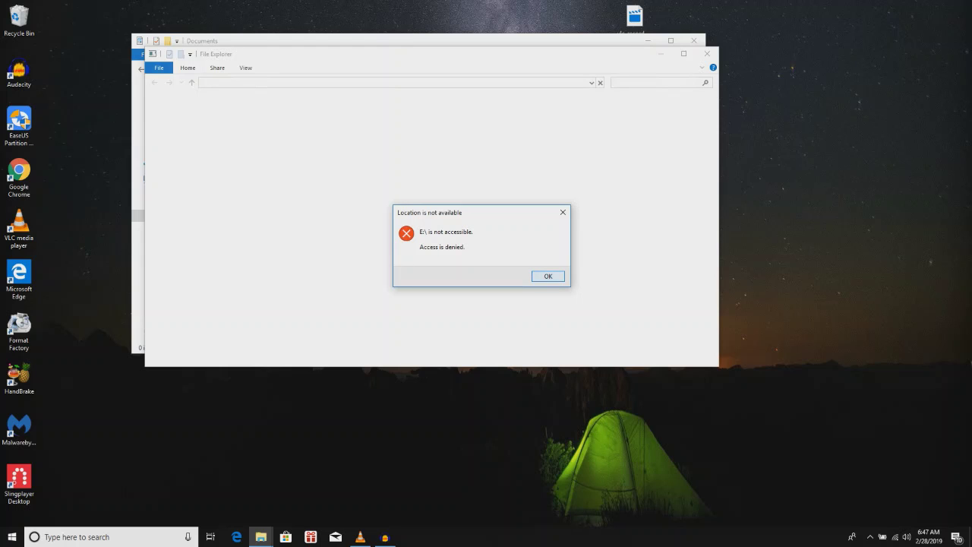
Step: Dismiss the access error, go up to This PC, and try to open the TOSHIBA EXT (E:) drive
key(Return)
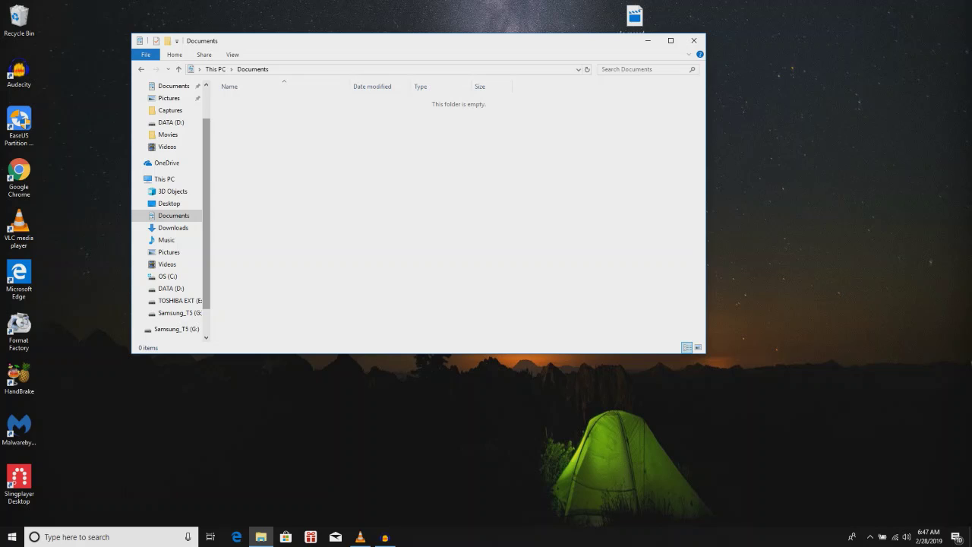
key(alt+Up)
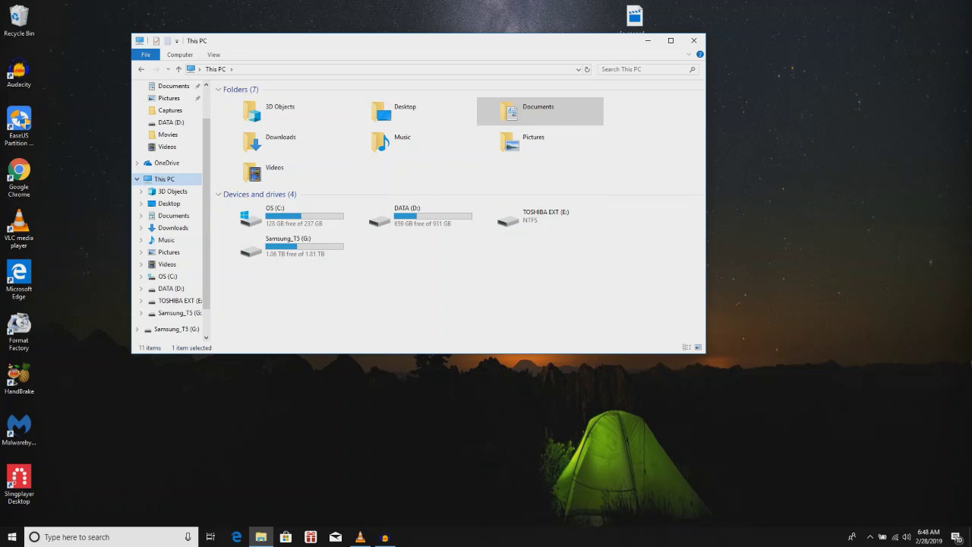
double_click(540, 217)
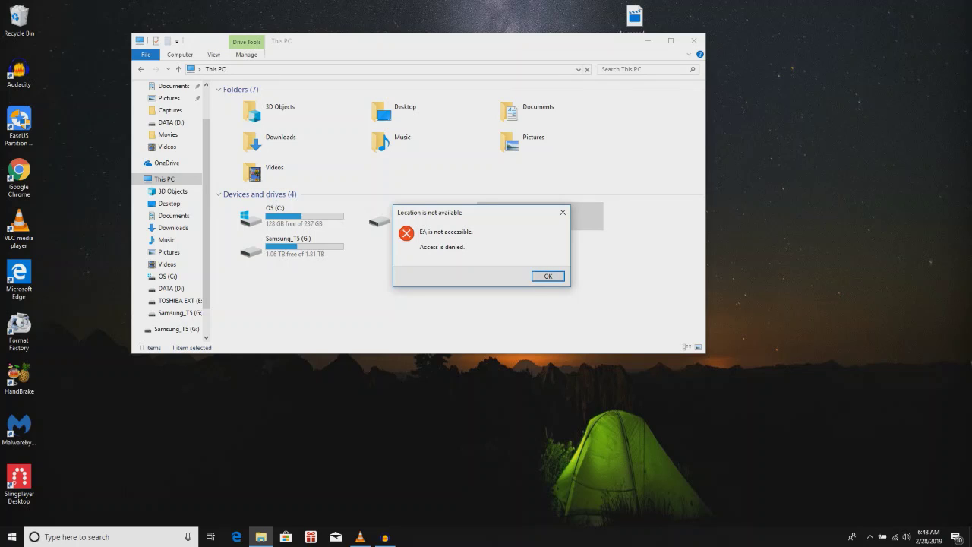
click(563, 212)
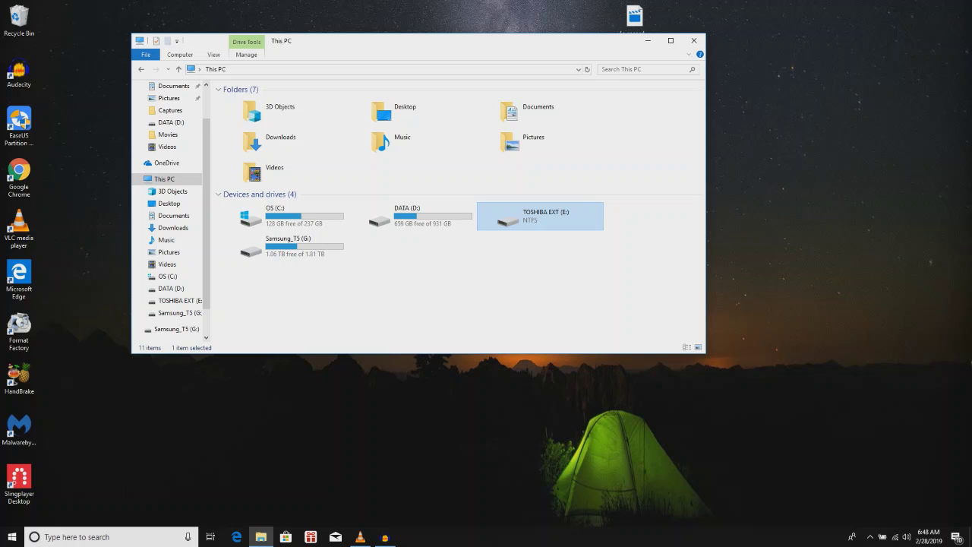
Step: Search Windows for cmd and run Command Prompt as administrator
key(super)
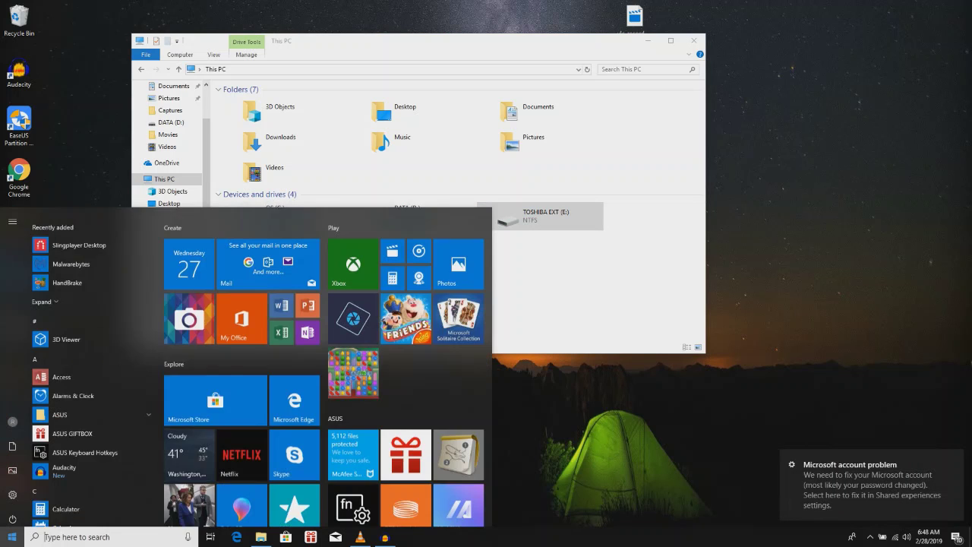
key(super)
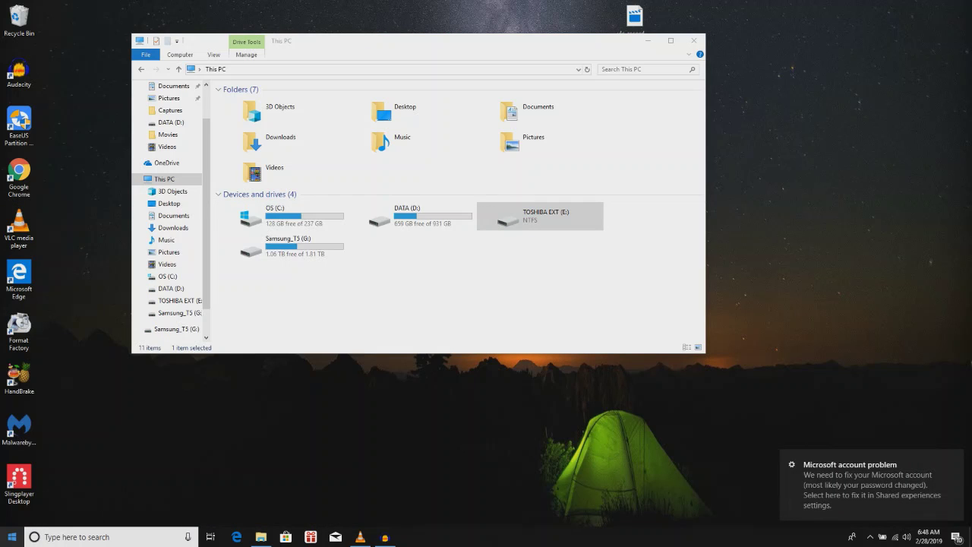
key(super)
text(c)
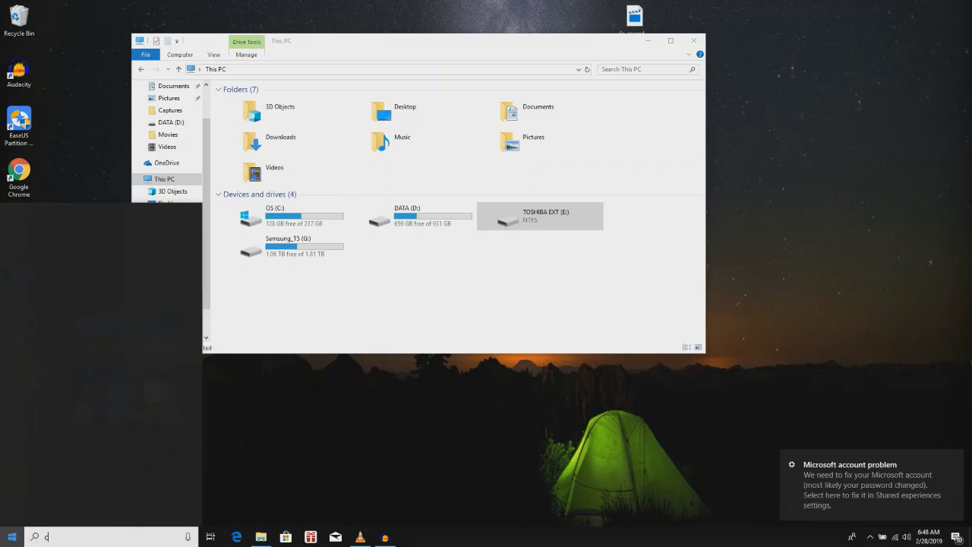
text(md)
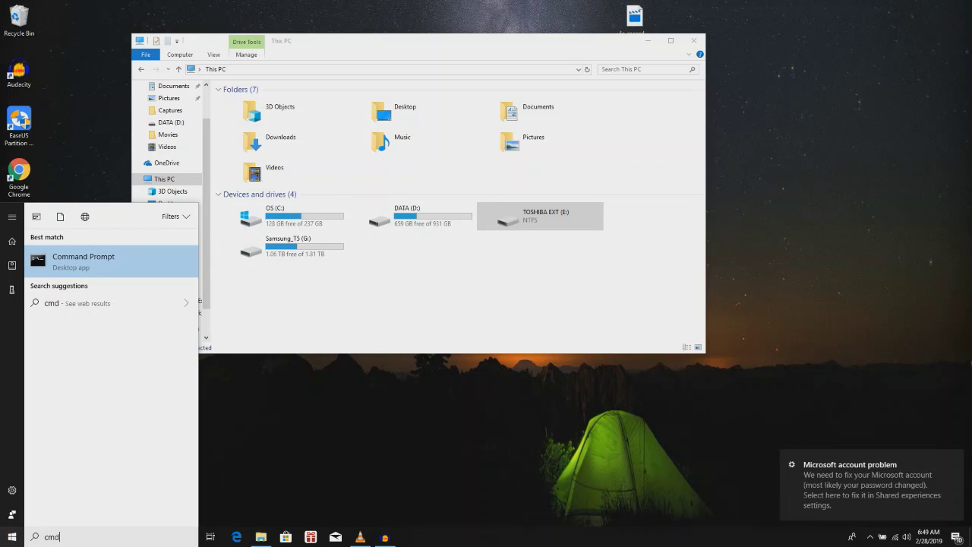
right_click(32, 271)
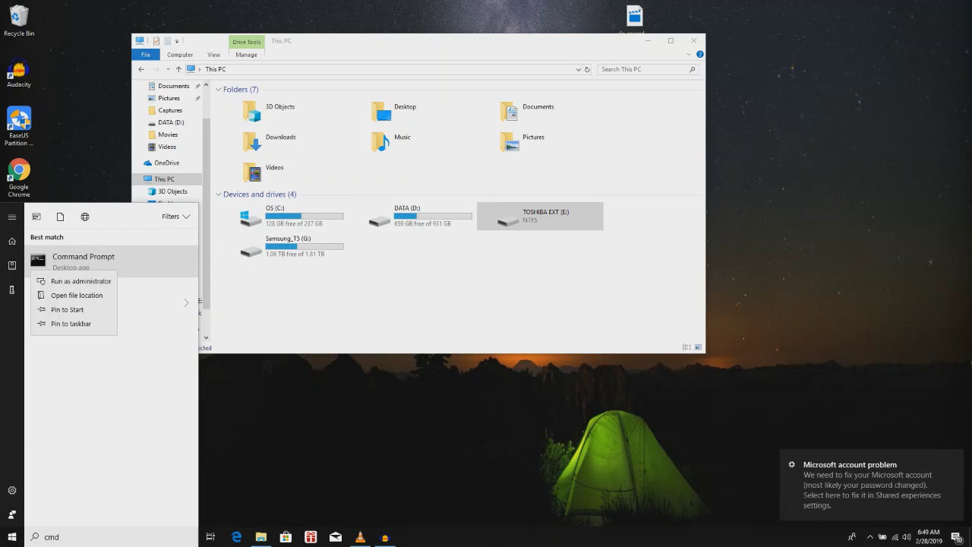
click(81, 280)
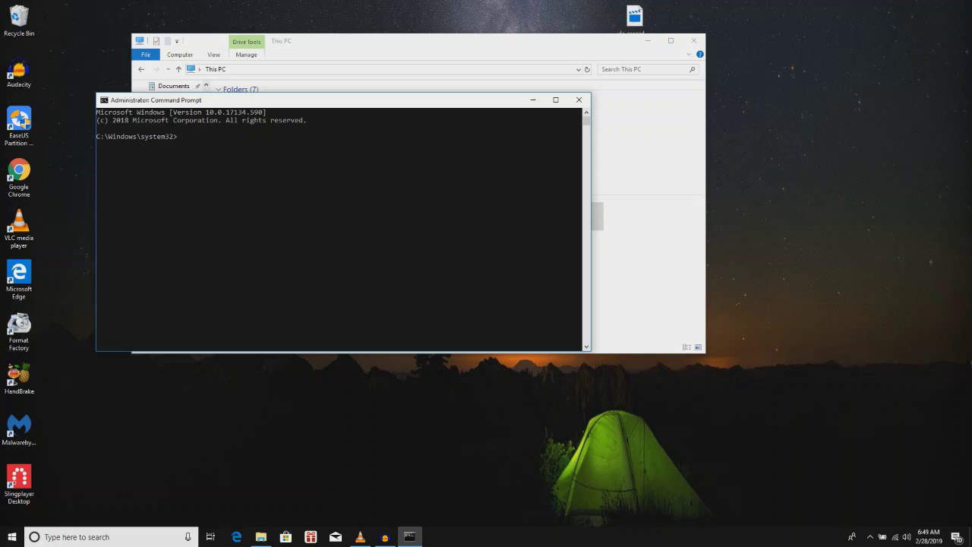
Step: Check and repair the external drive by running the command chkdsk /f E:
text(chkdsk /)
text(f)
drag(227, 100, 312, 206)
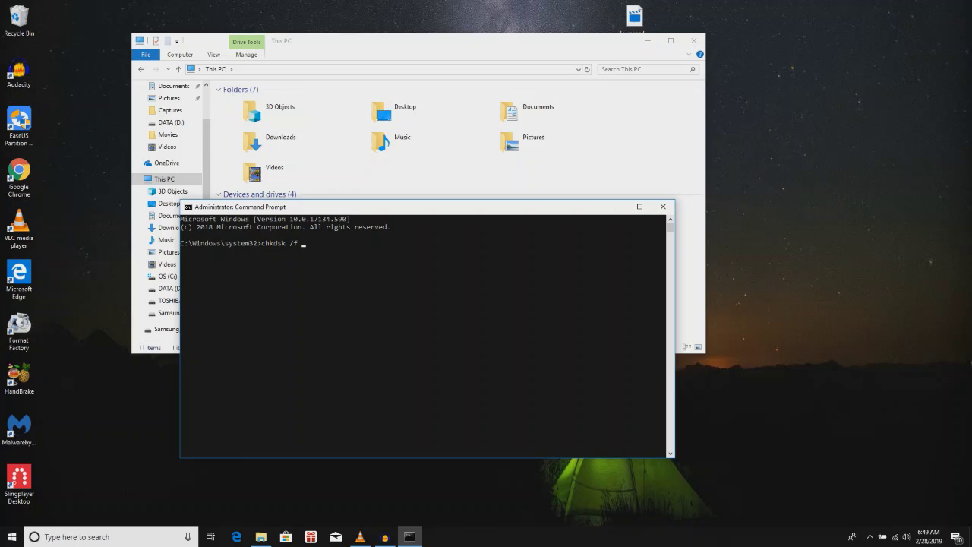
text(E:)
key(Return)
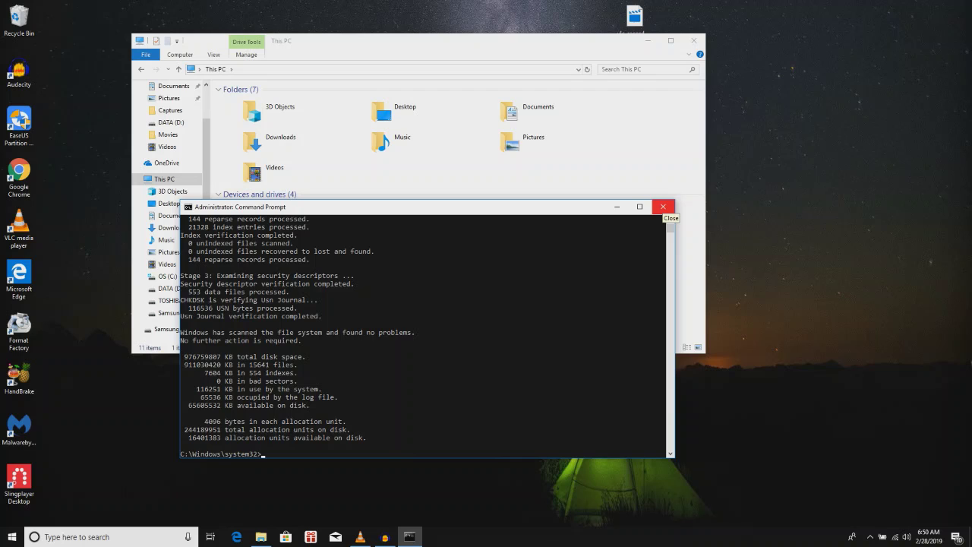
Step: Close Command Prompt and try again to open the TOSHIBA EXT (E:) drive in File Explorer
click(662, 207)
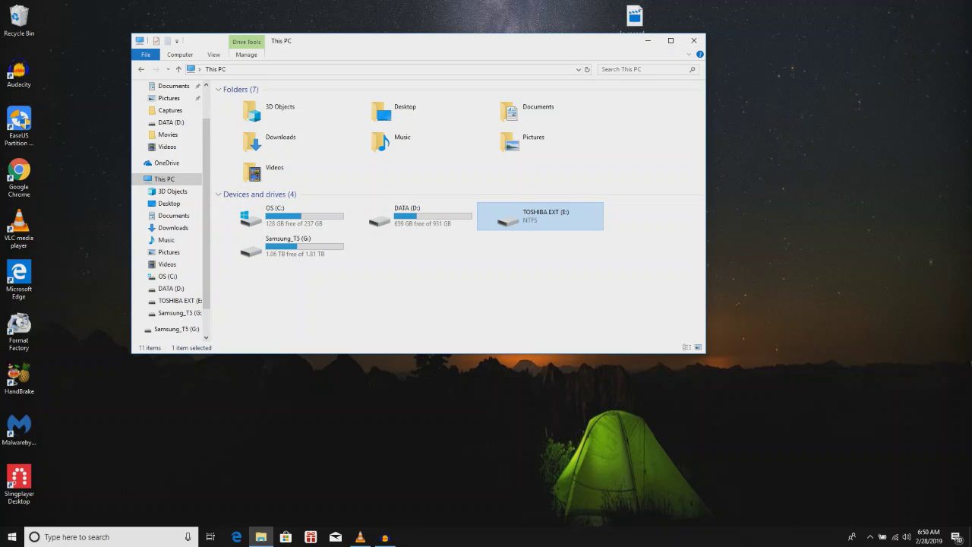
key(Return)
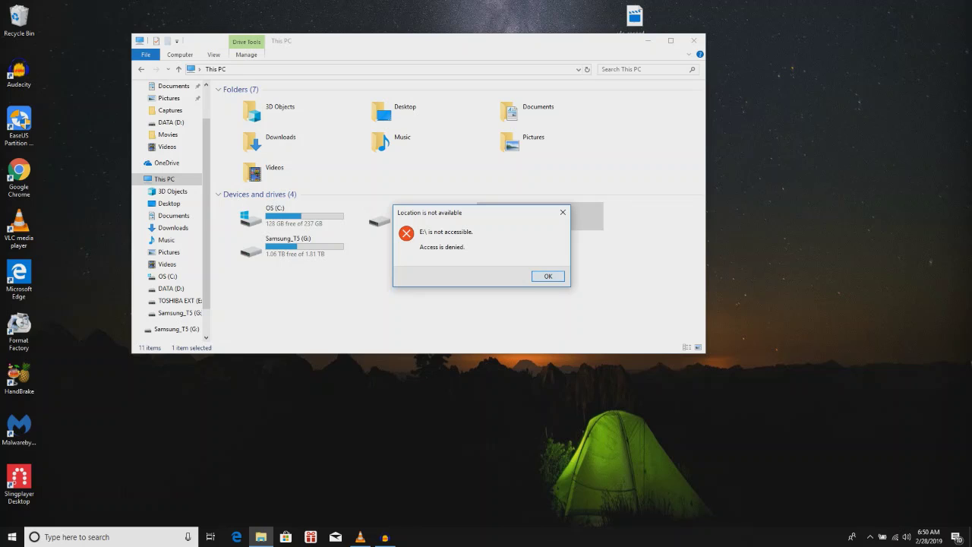
click(563, 211)
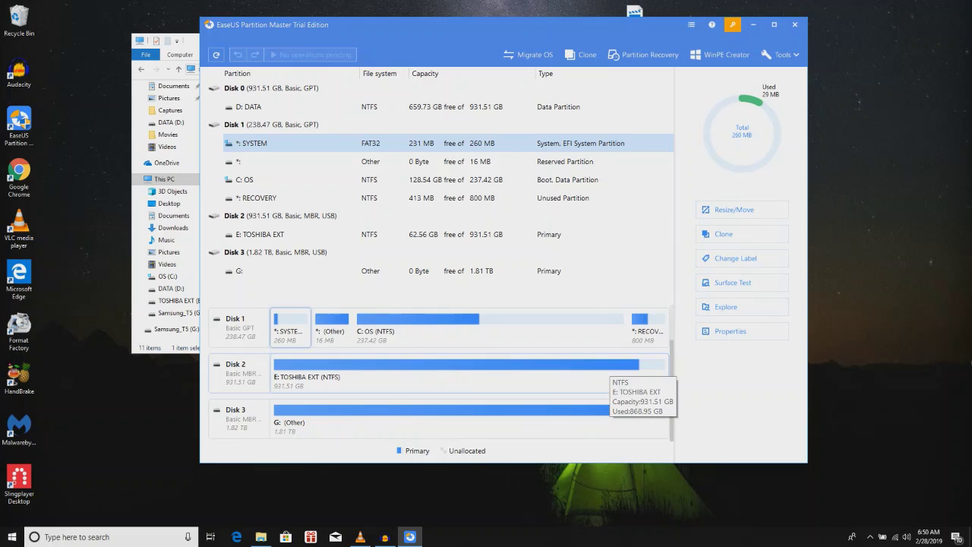
Step: Run Check File System on the E: TOSHIBA EXT partition in EaseUS Partition Master and finish the check
right_click(595, 369)
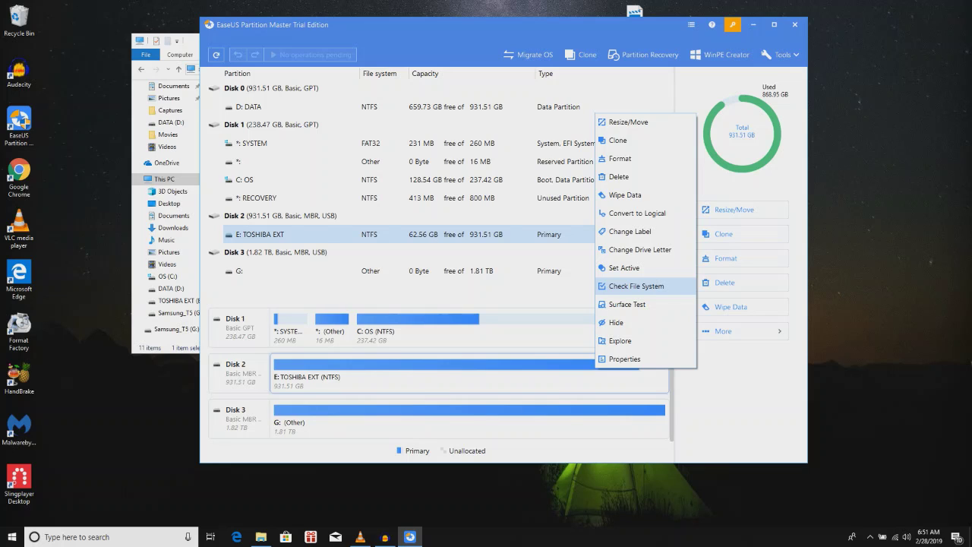
click(636, 285)
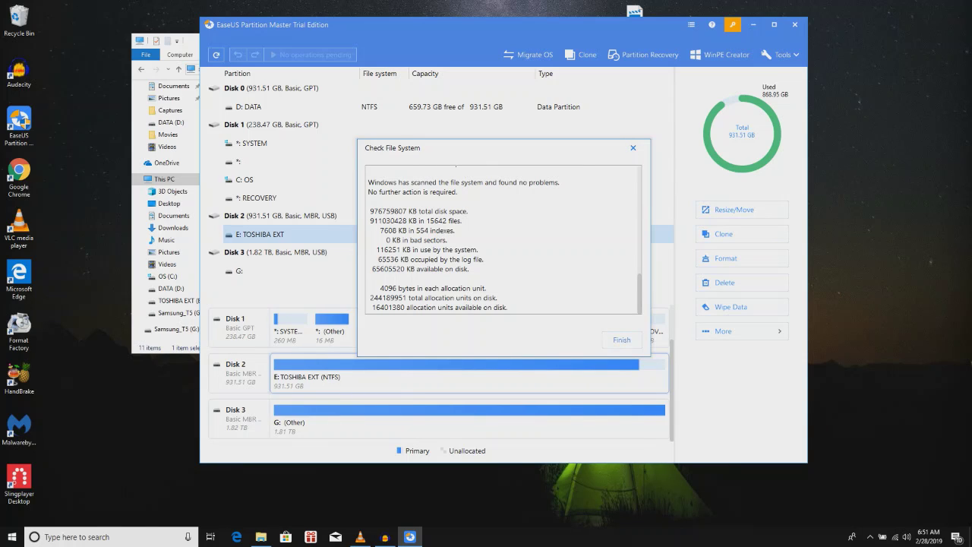
key(Return)
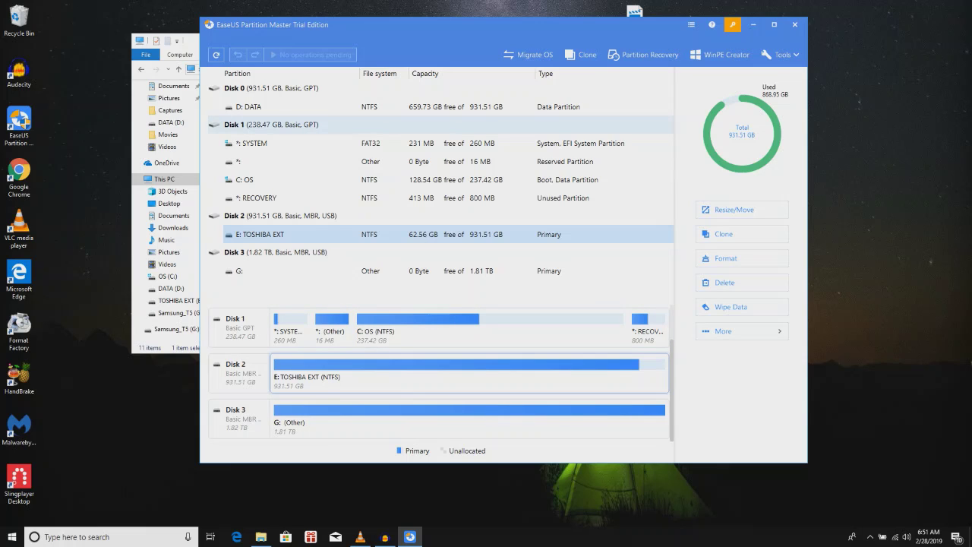
Step: Switch to File Explorer, retry opening the TOSHIBA EXT (E:) drive, and dismiss the error
key(alt+Tab)
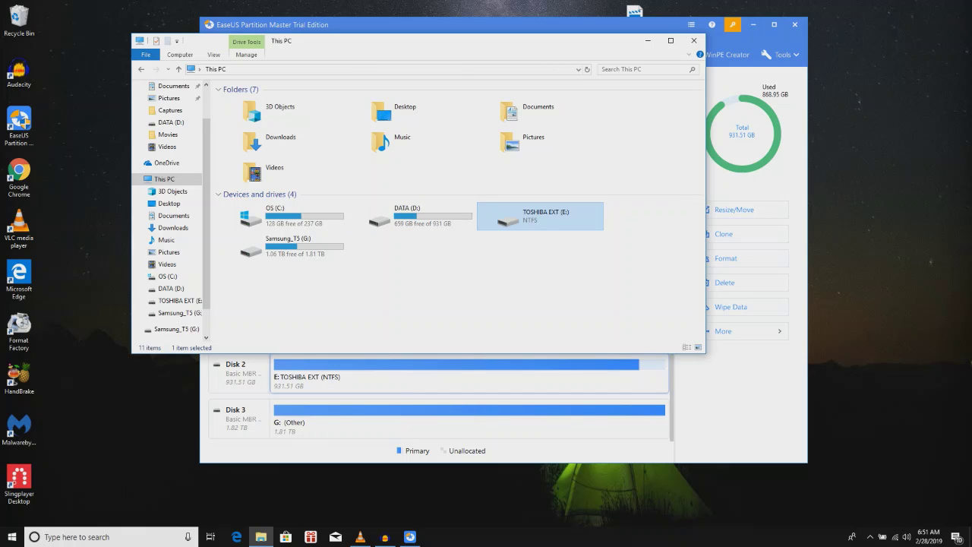
key(Return)
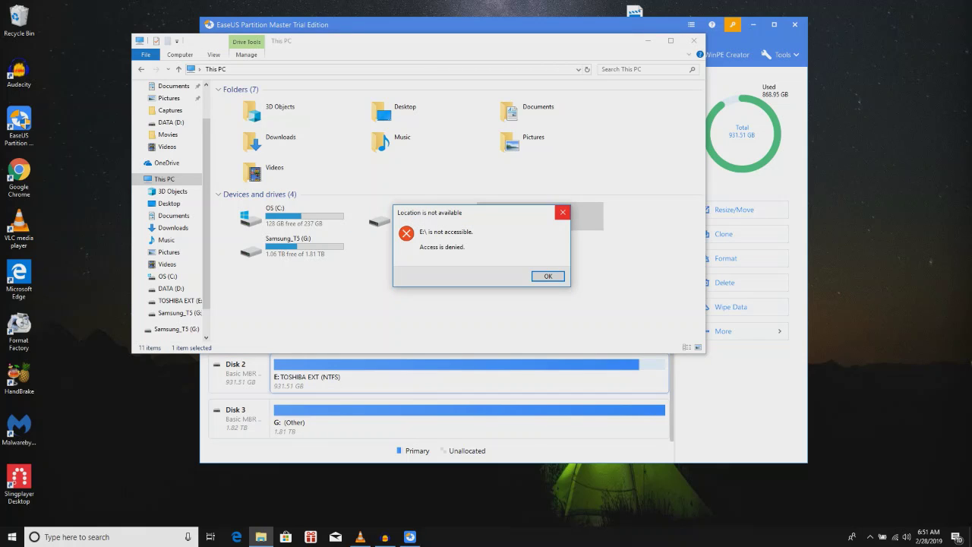
key(Return)
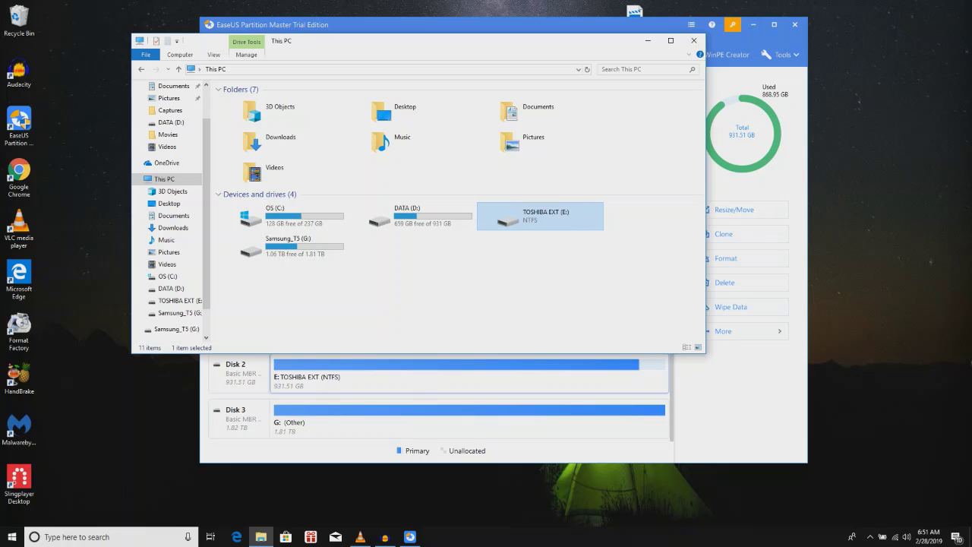
Step: Return to EaseUS Partition Master, explore the folders on the TOSHIBA EXT (E:) partition, including music and movies, and close the program
key(alt+Tab)
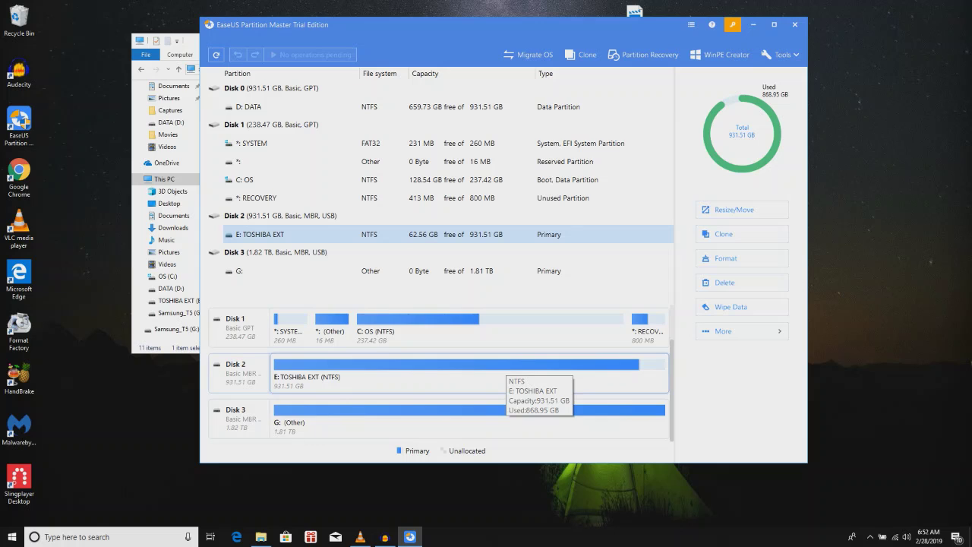
double_click(501, 368)
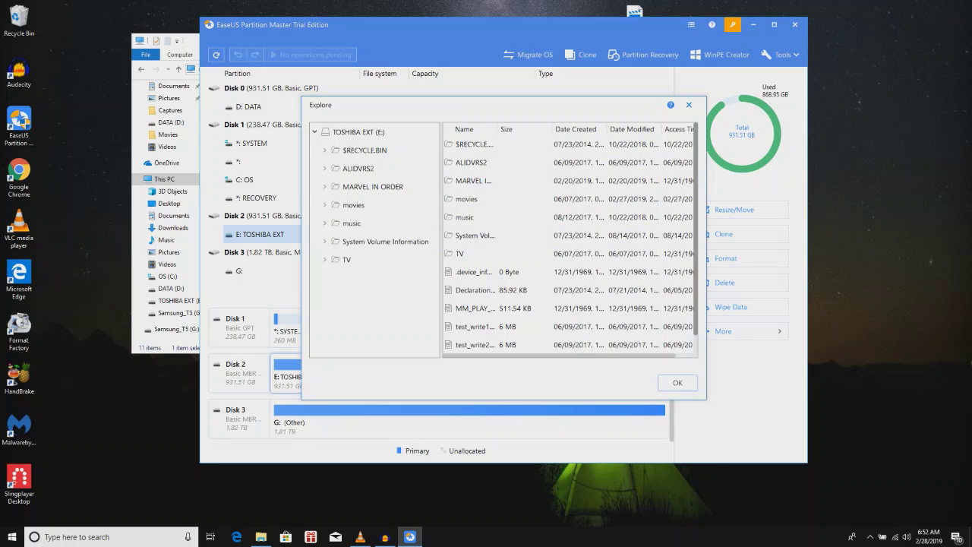
scroll(486, 228, down, 1)
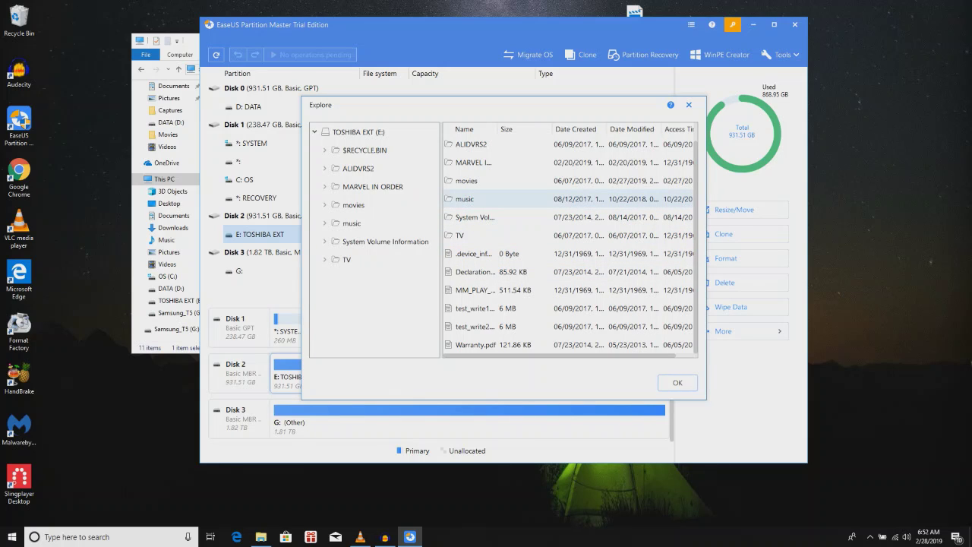
click(465, 199)
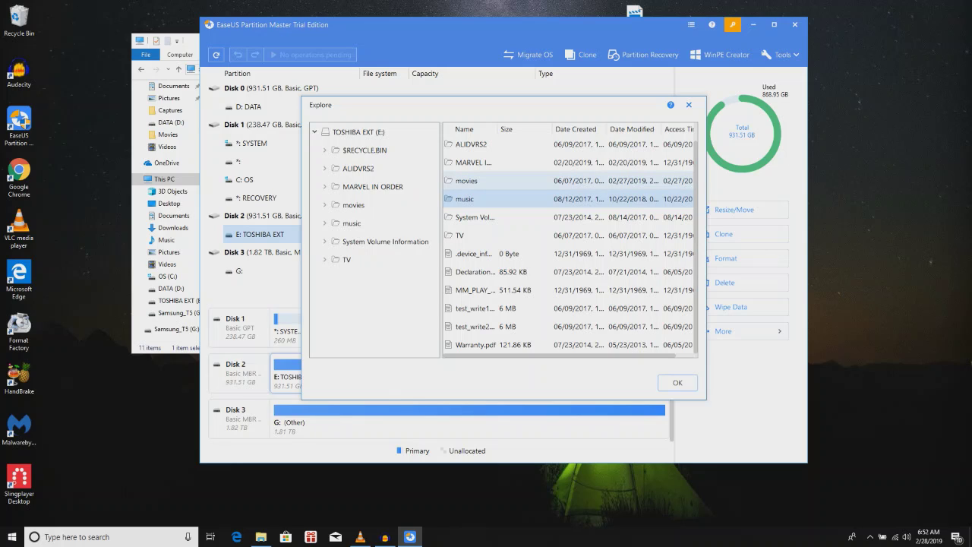
click(466, 180)
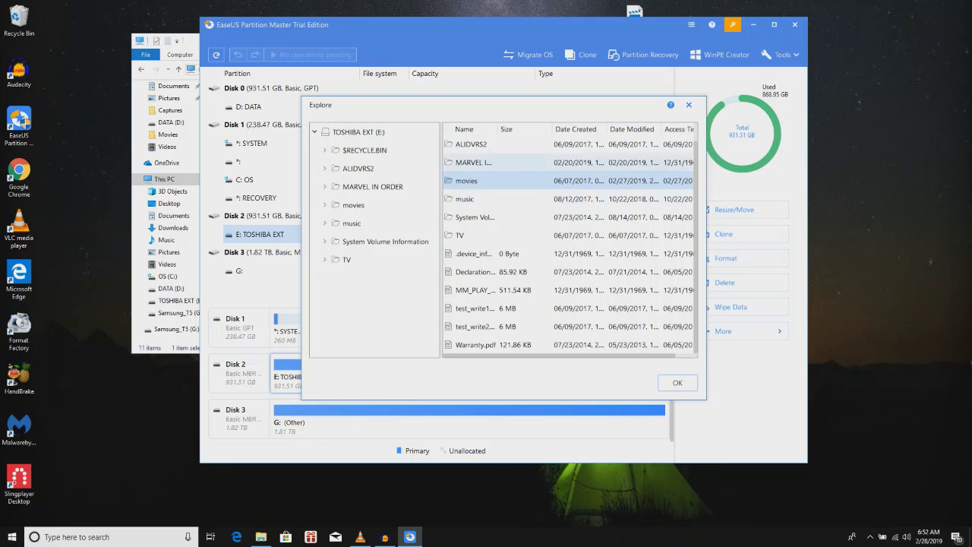
click(688, 105)
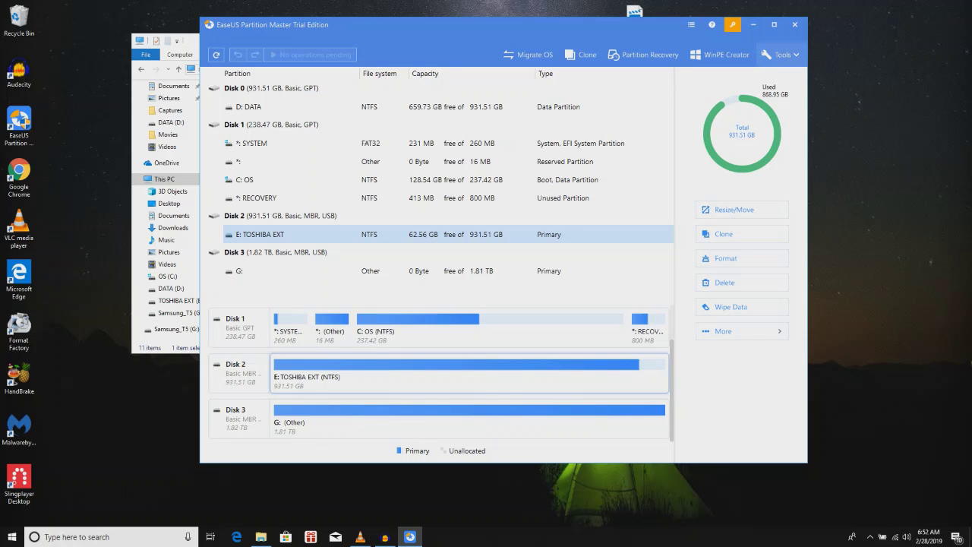
click(794, 25)
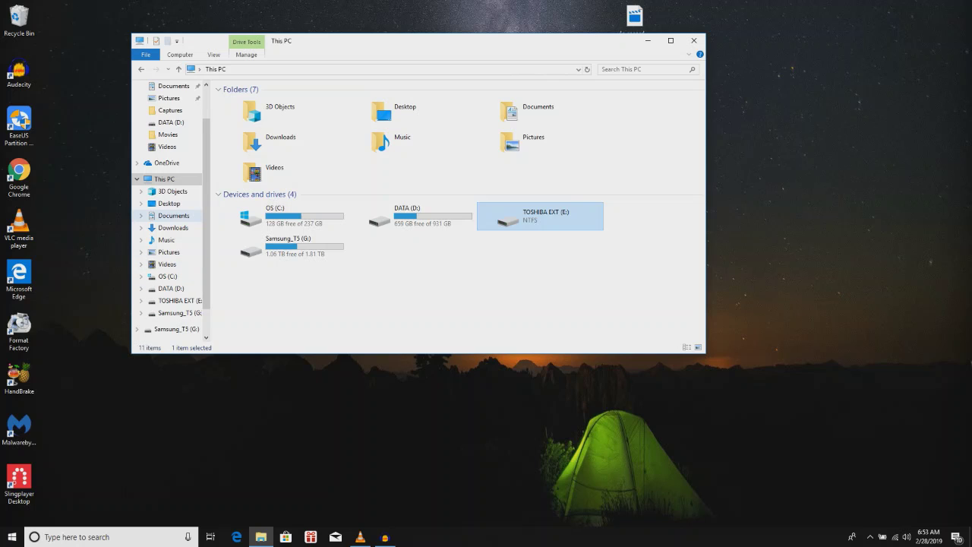
Step: From the Documents folder in File Explorer, go directly to the path E:\tv
click(173, 215)
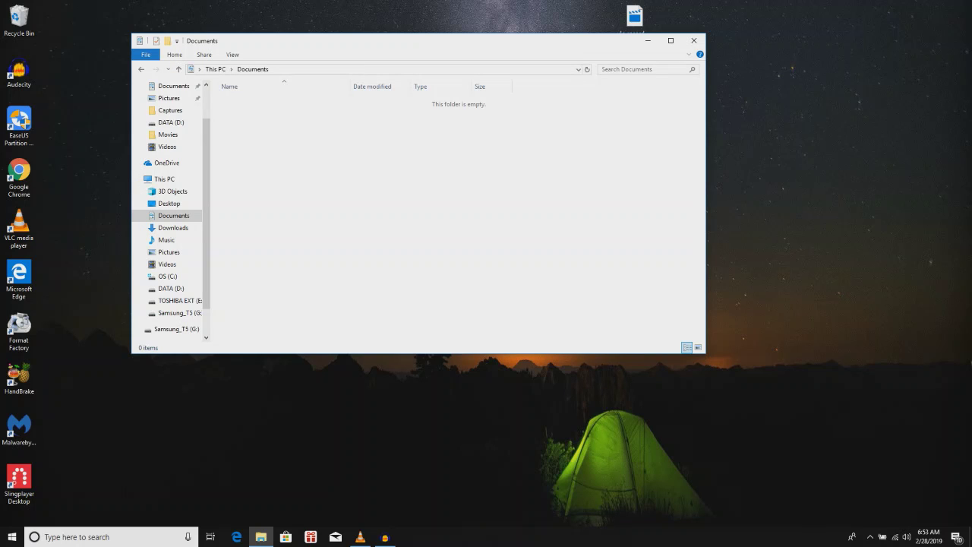
key(alt+d)
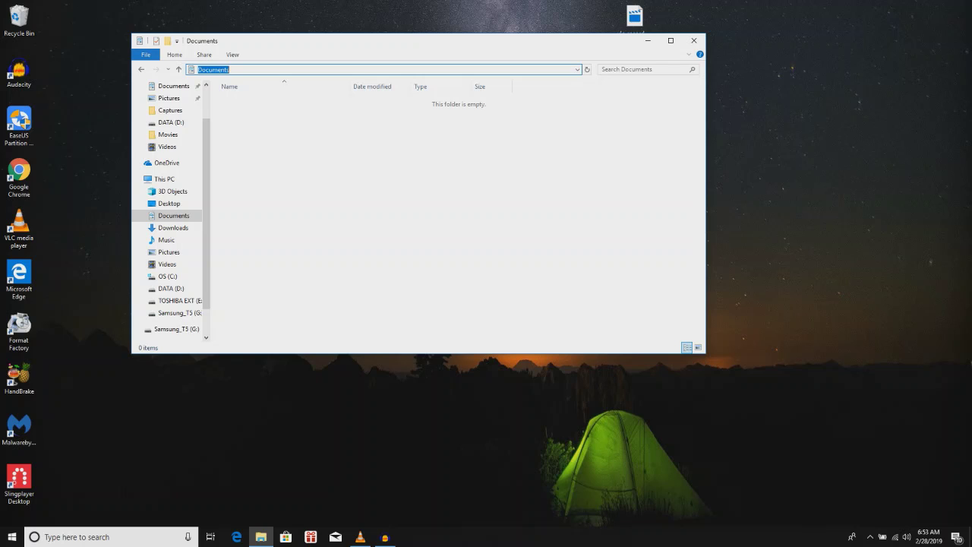
text(E)
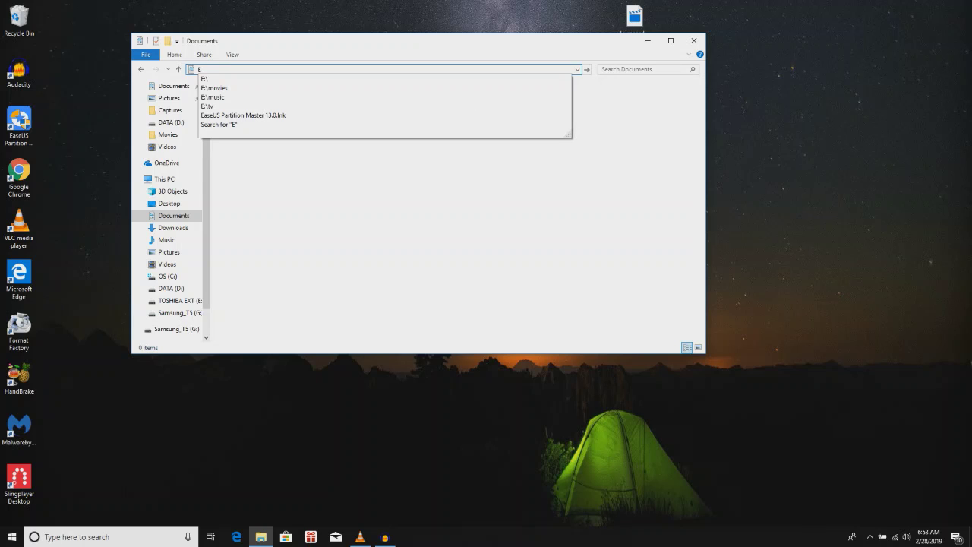
text(:)
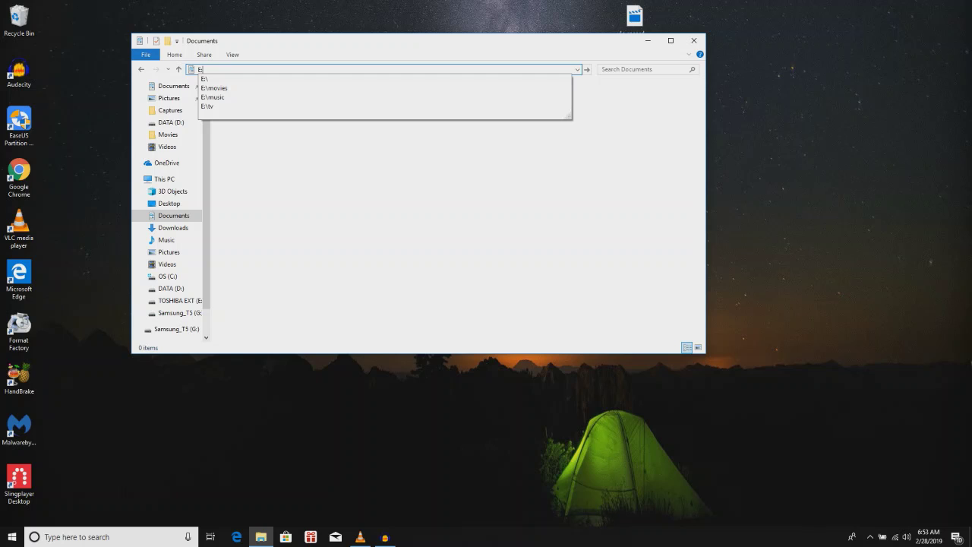
text(\)
text(t)
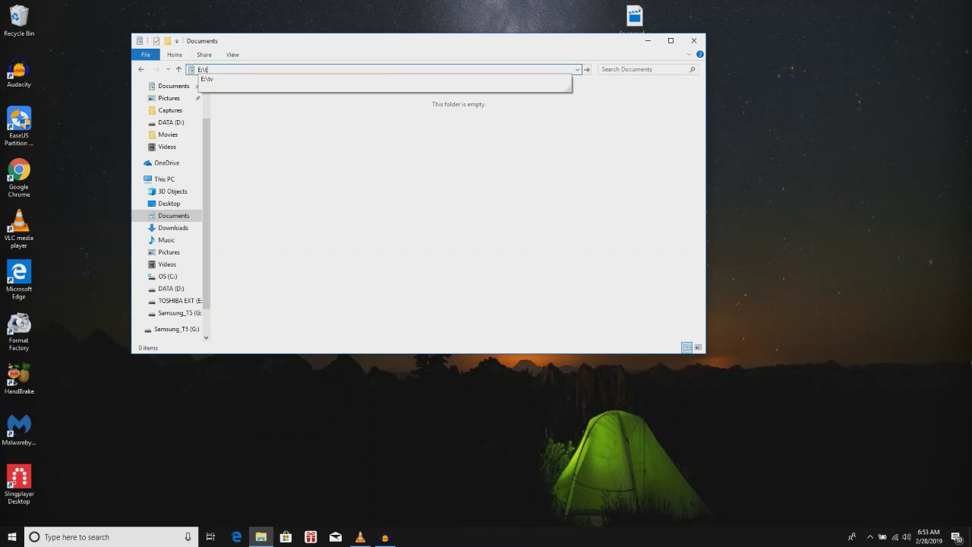
text(v)
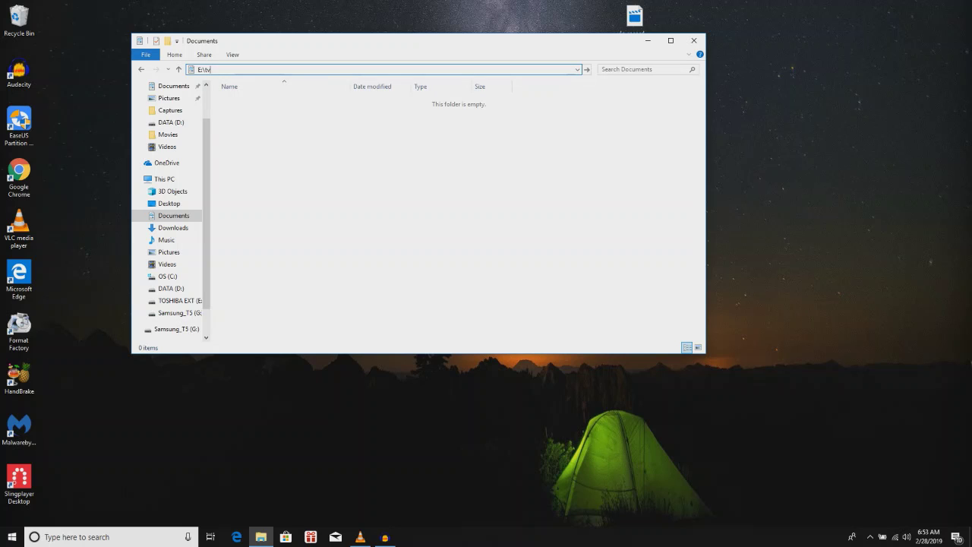
key(Return)
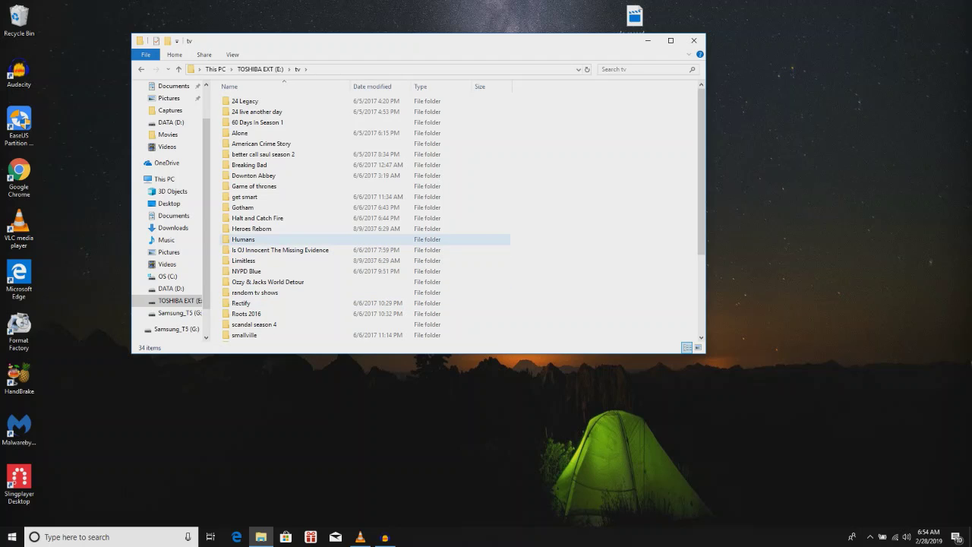
Step: Open the Humans folder to view its video files and go back to the tv folder
double_click(243, 240)
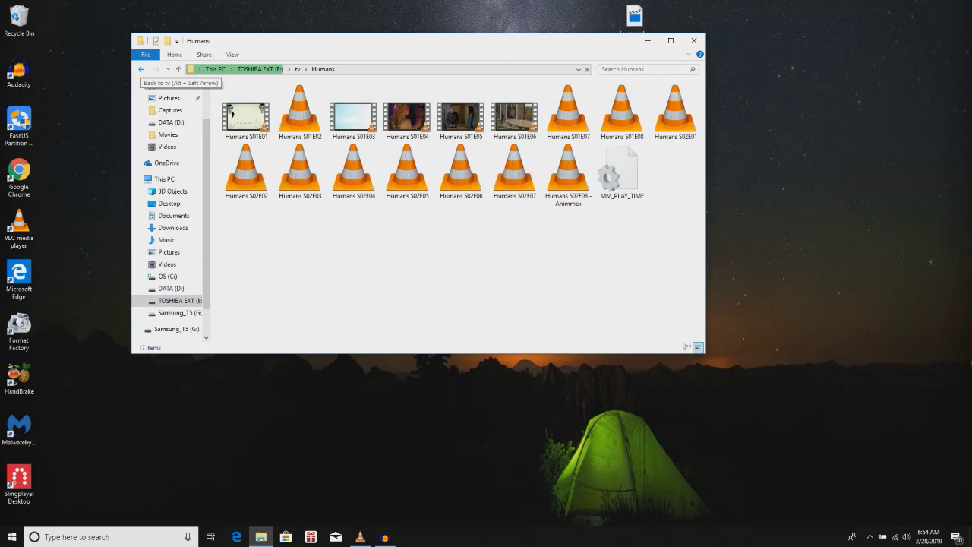
click(140, 69)
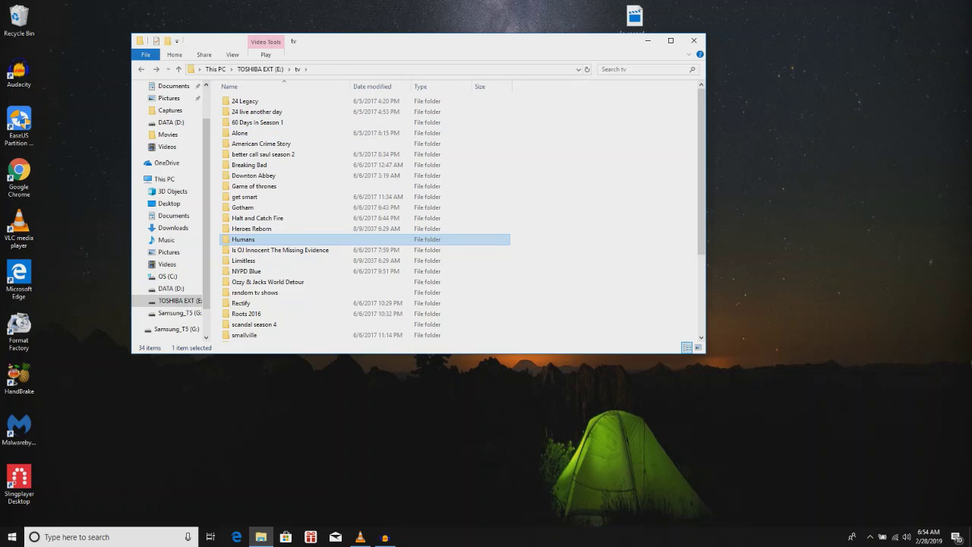
Step: Open the current folder path E:\tv for editing
click(203, 69)
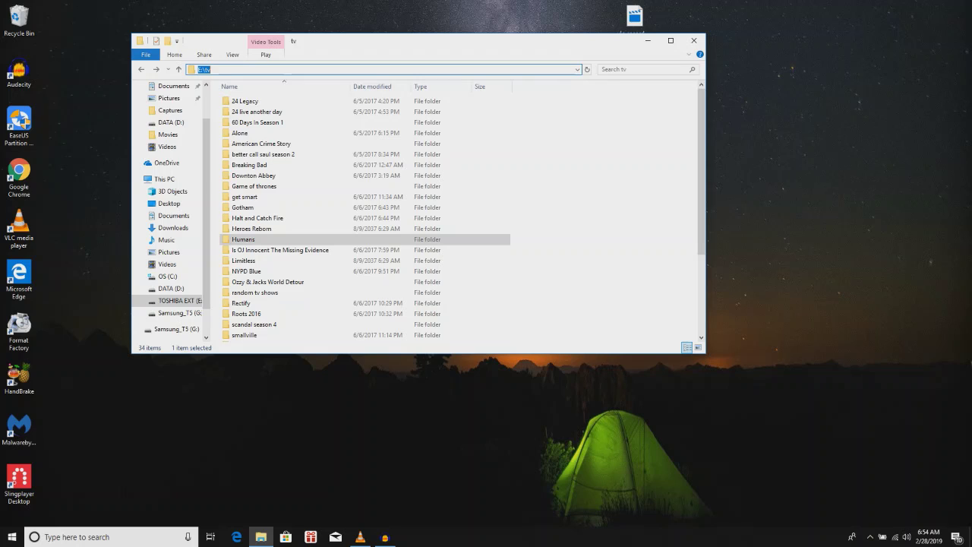